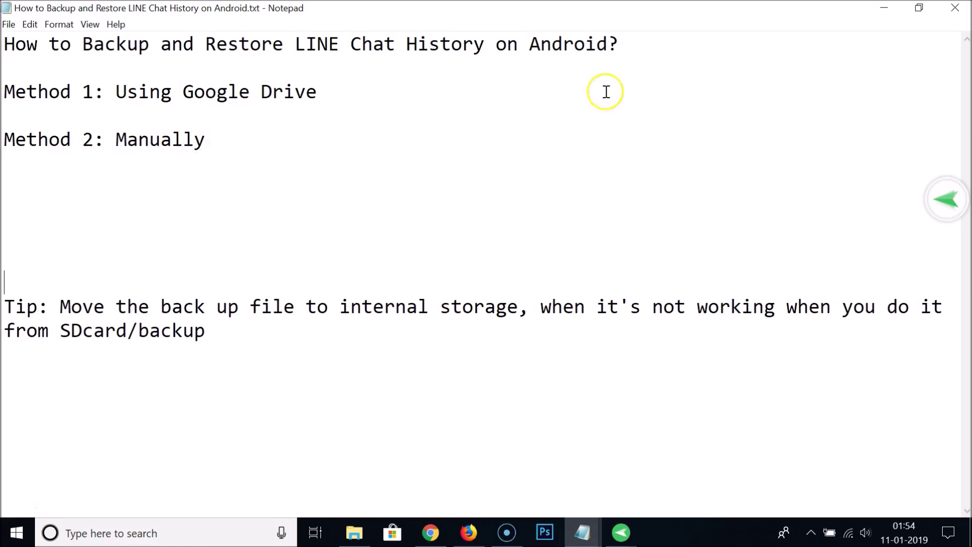
- Review the existing conversation's messages, then return to the Chats list showing its last message 'hmm'
click(883, 8)
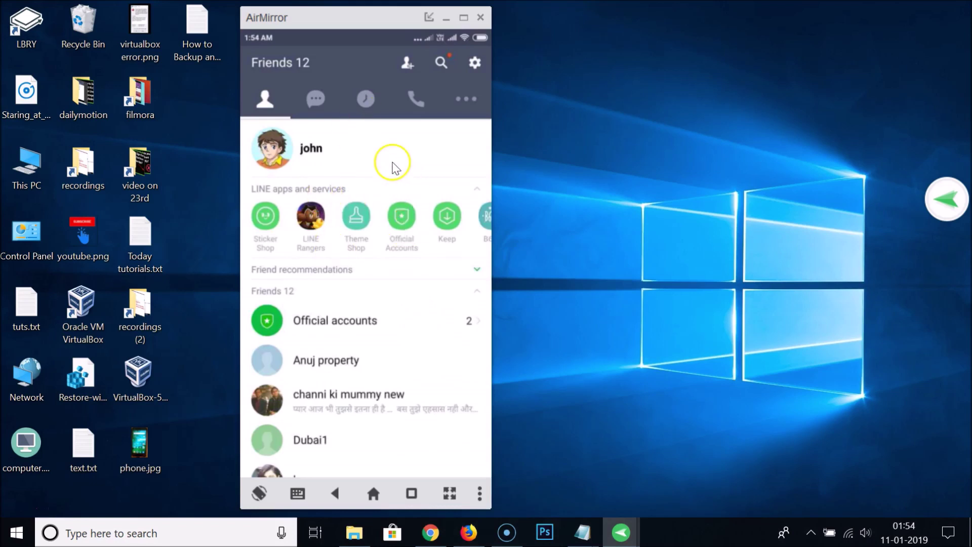
click(314, 102)
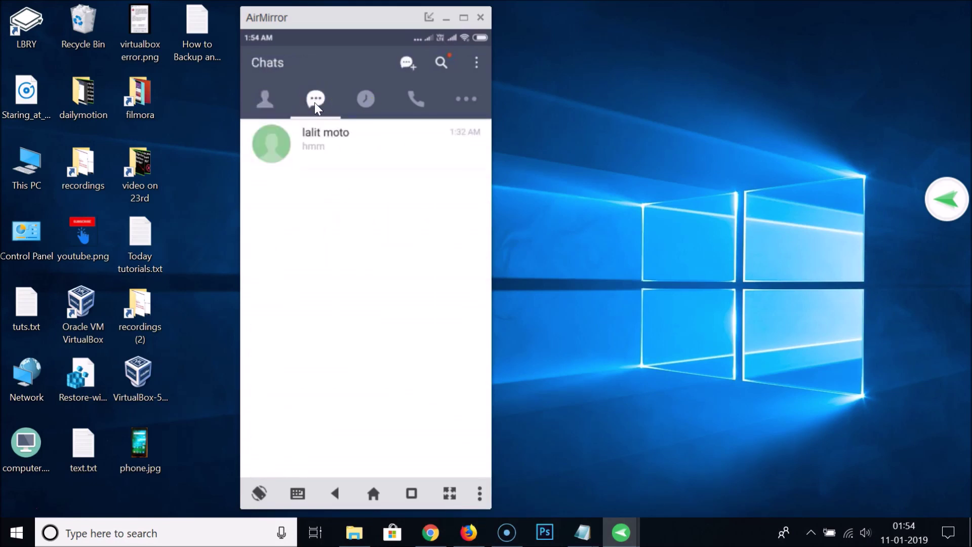
click(339, 144)
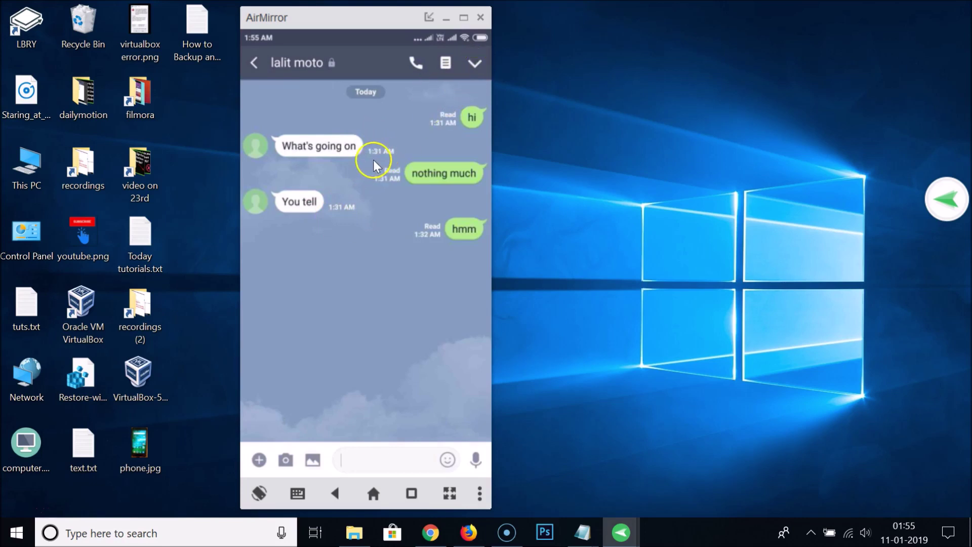
click(255, 63)
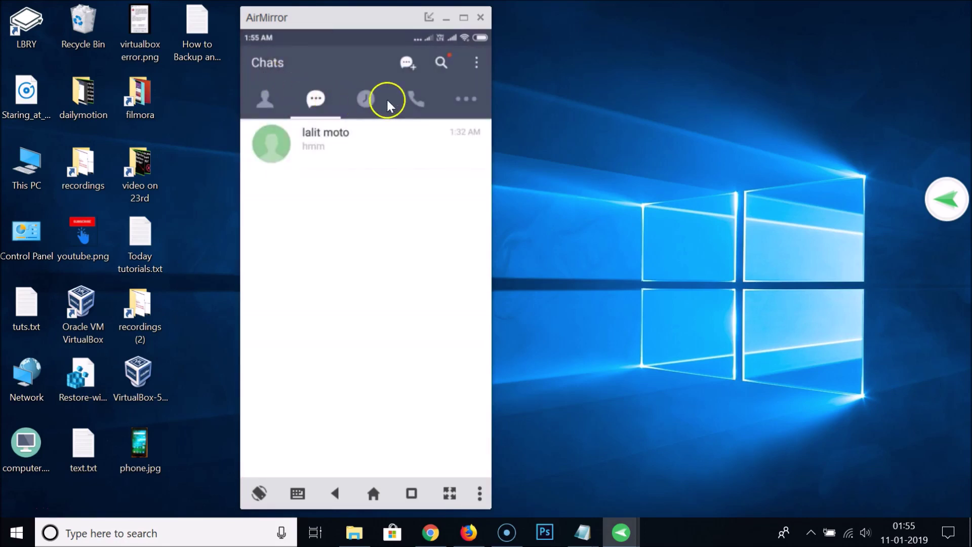
- Go from LINE's More tab into Settings and open the Chats settings
click(462, 99)
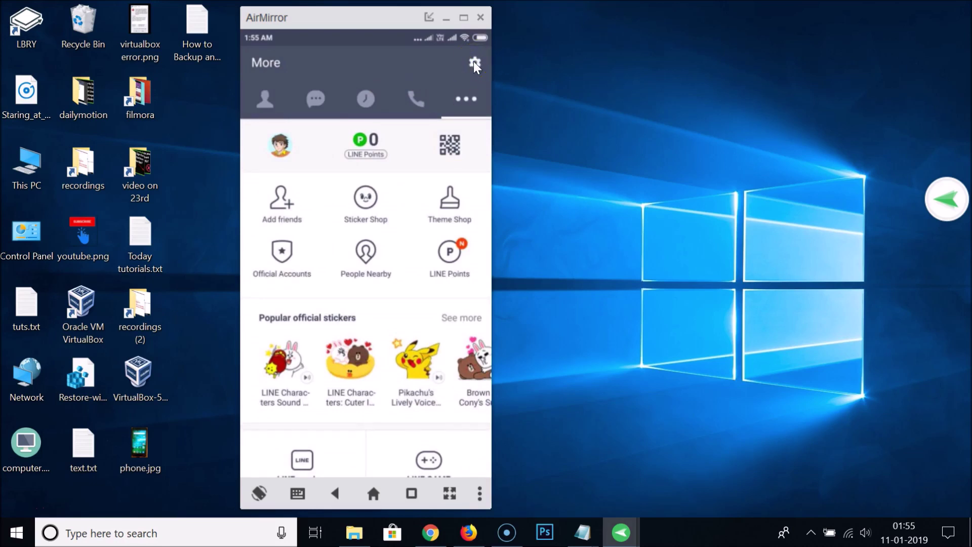
click(473, 62)
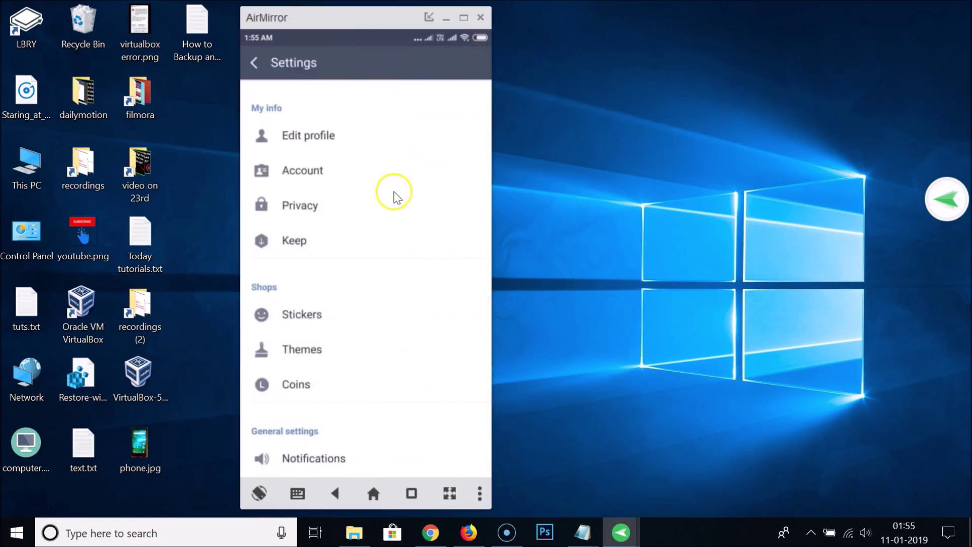
scroll(398, 197, down, 4)
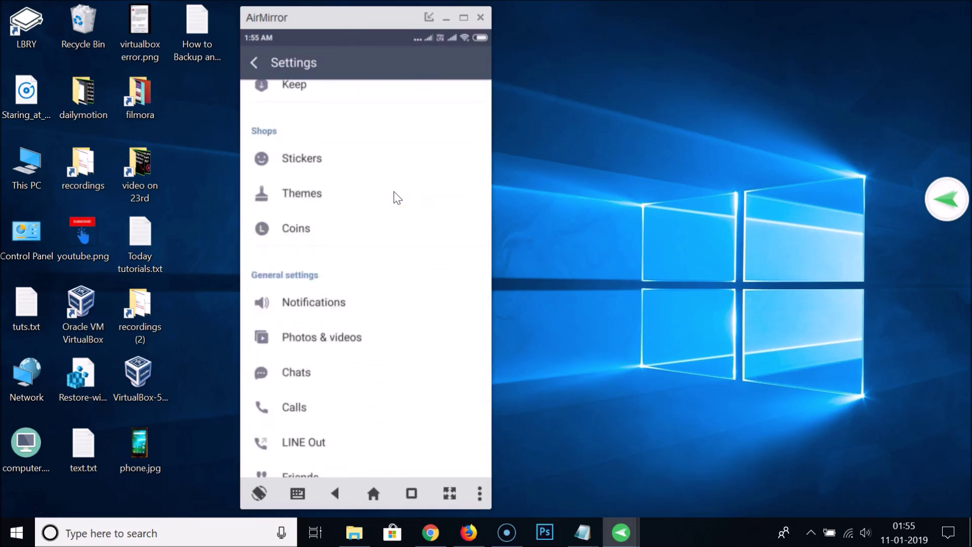
scroll(398, 198, down, 1)
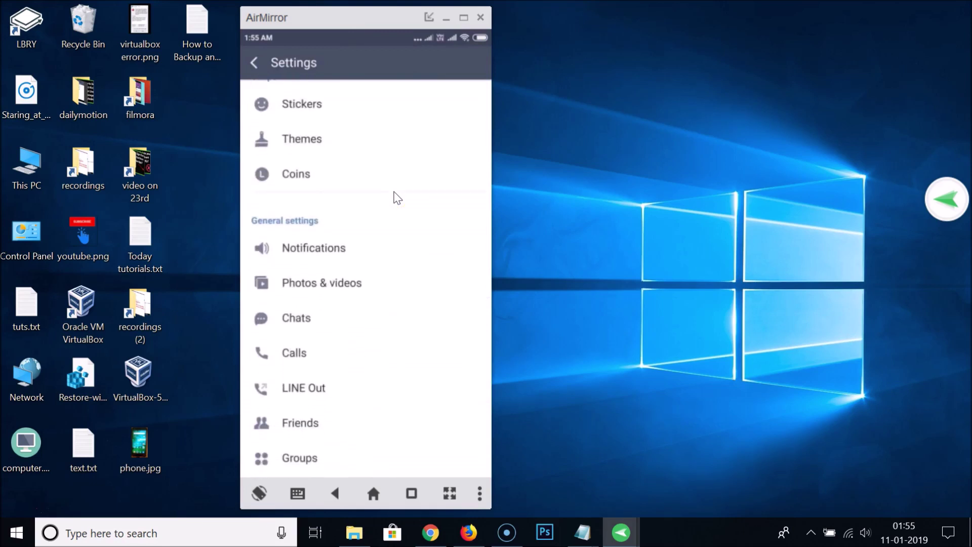
click(296, 322)
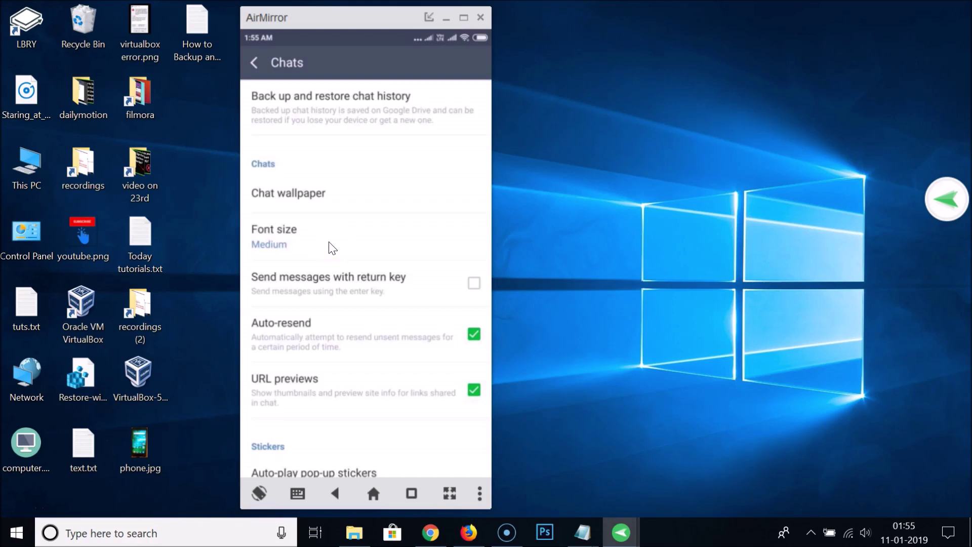
- Open 'Back up and restore chat history' and bring up the Google account chooser
click(325, 116)
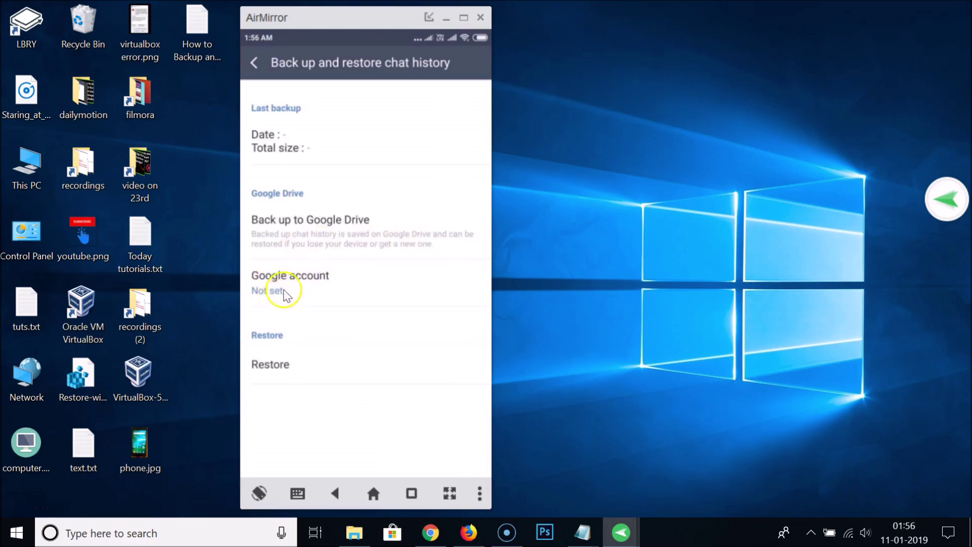
click(313, 290)
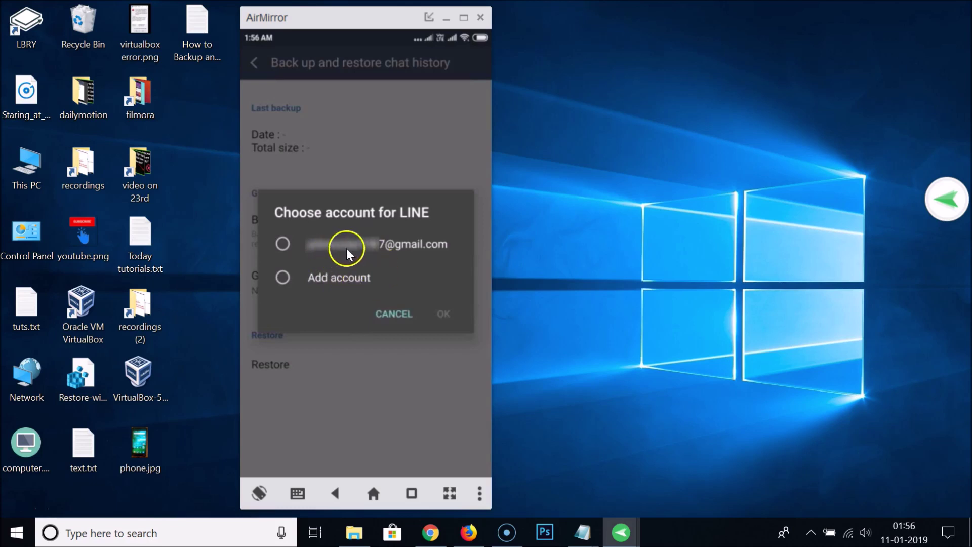
- Link the Gmail account and back up chat history to Google Drive (28.00 KB)
click(282, 244)
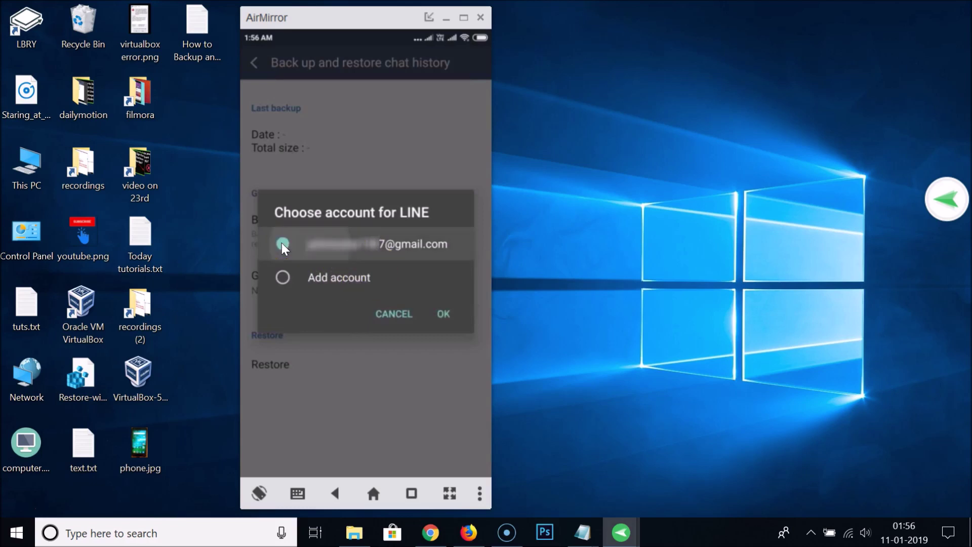
click(442, 311)
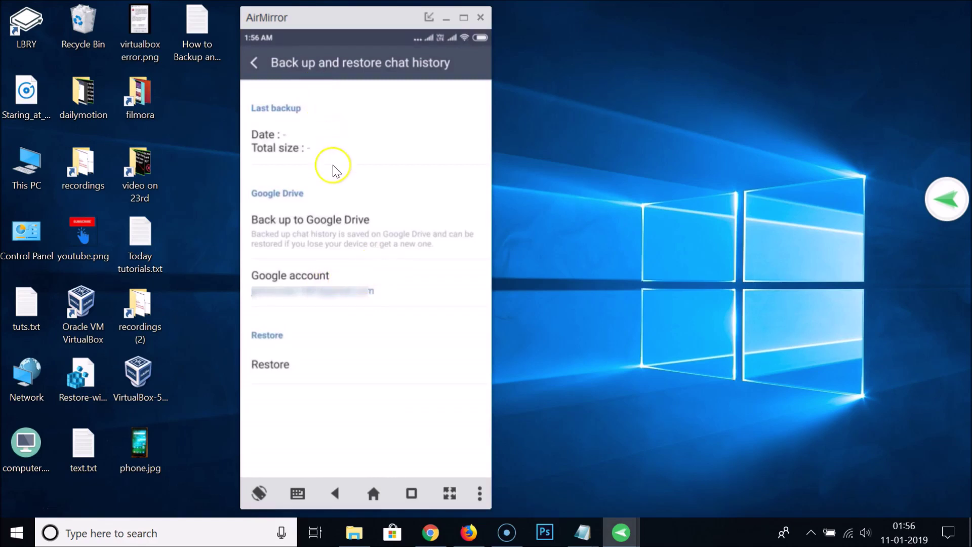
click(321, 232)
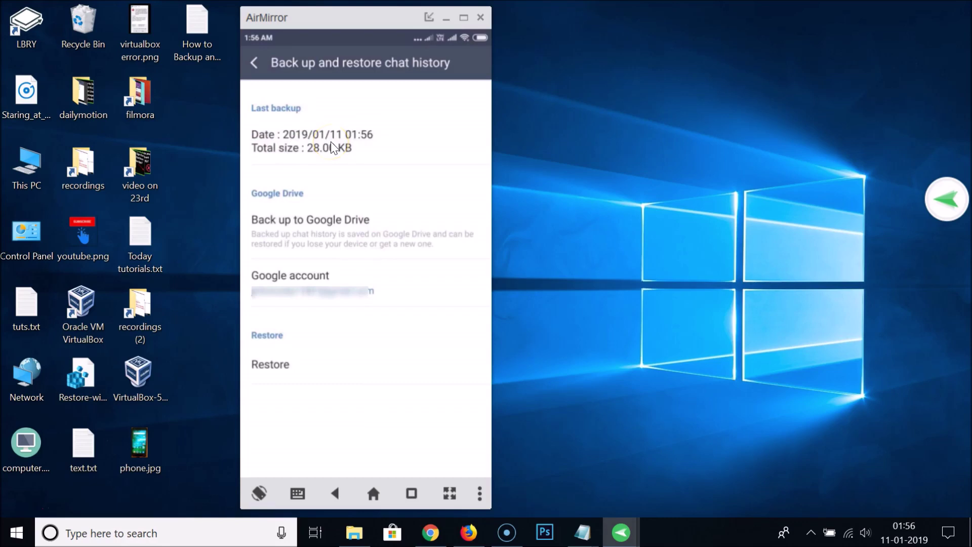
- Leave the backup settings, switch to the Chats list and open the conversation
click(257, 65)
click(257, 65)
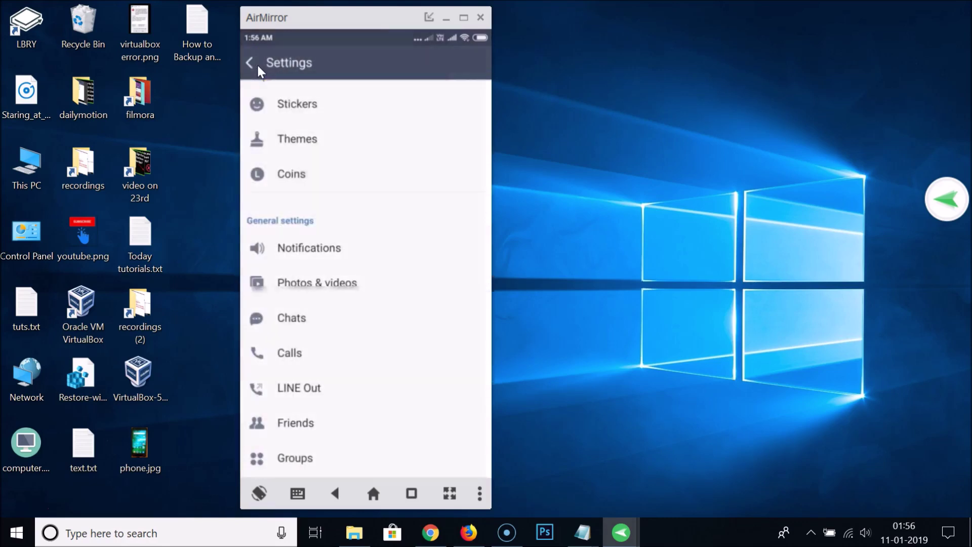
click(257, 63)
click(313, 104)
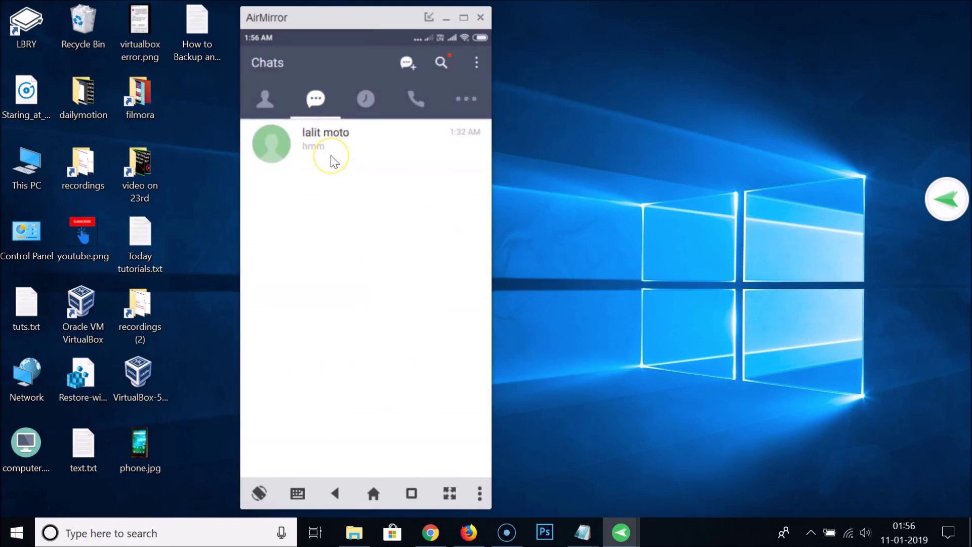
click(334, 161)
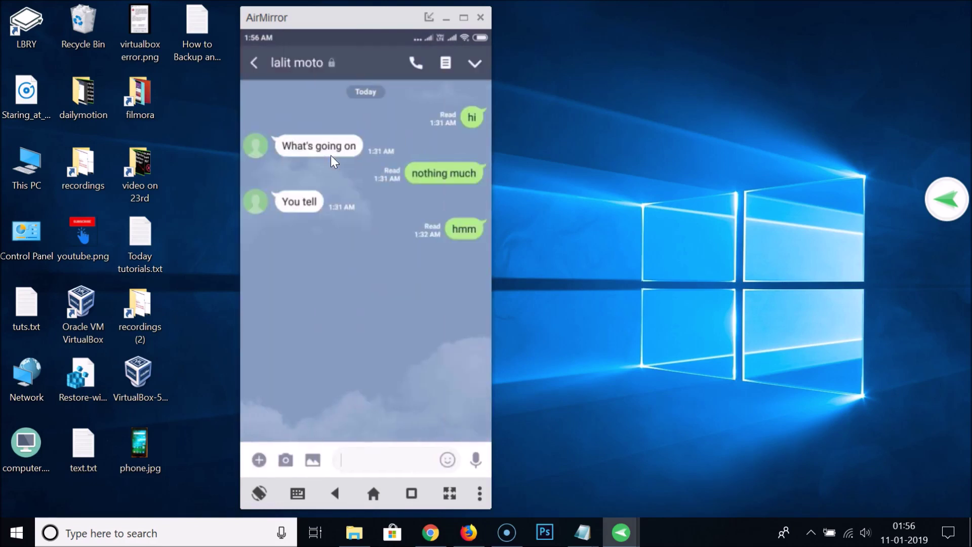
- Delete the conversation's entire chat history from its Chat settings and return to Chats
click(472, 65)
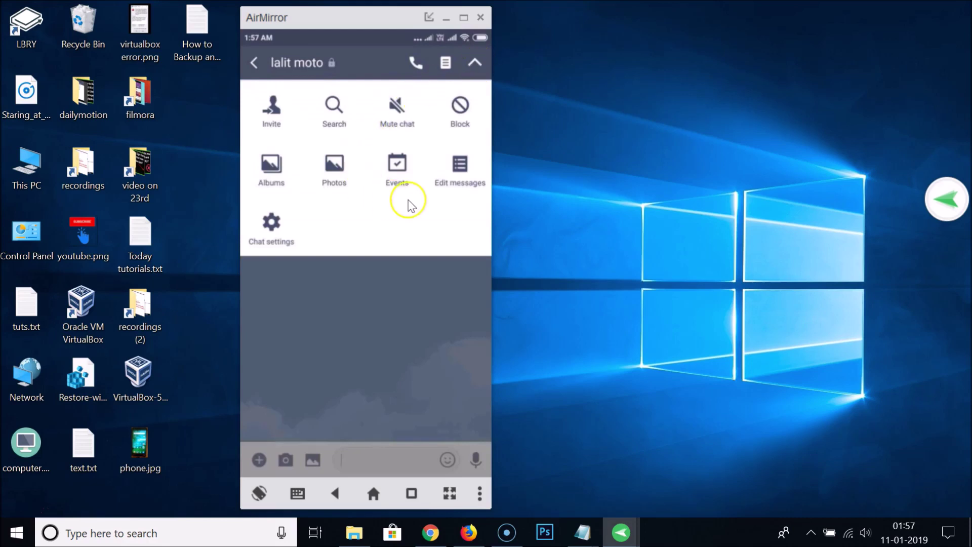
click(272, 222)
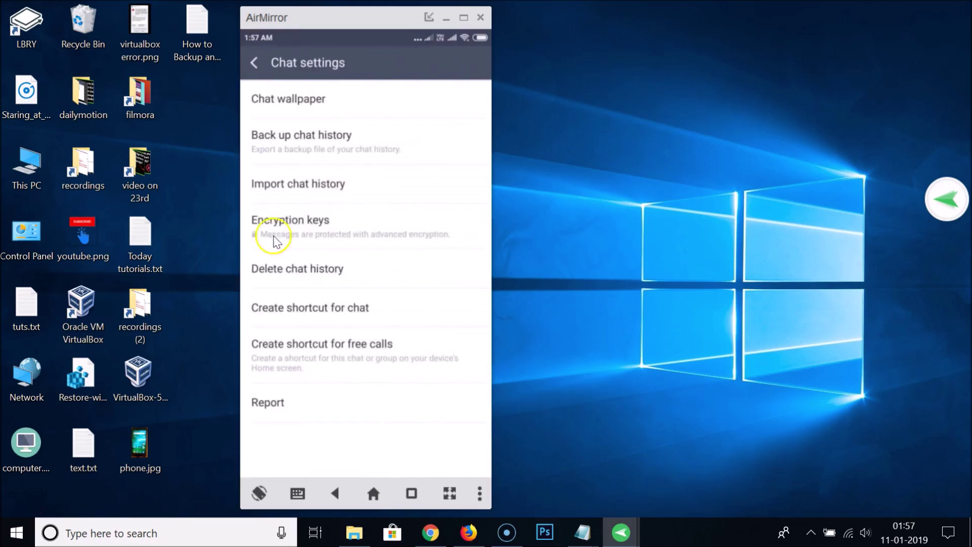
click(300, 268)
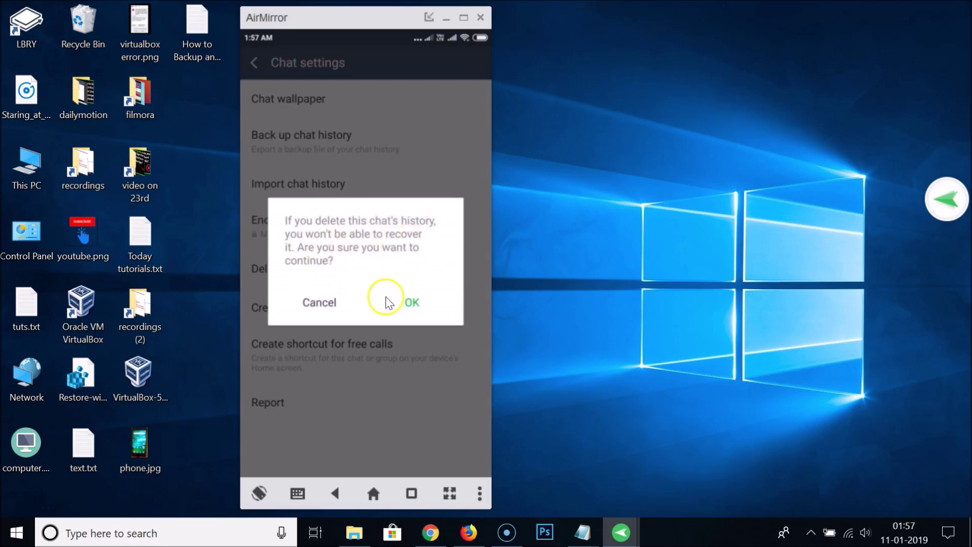
click(413, 303)
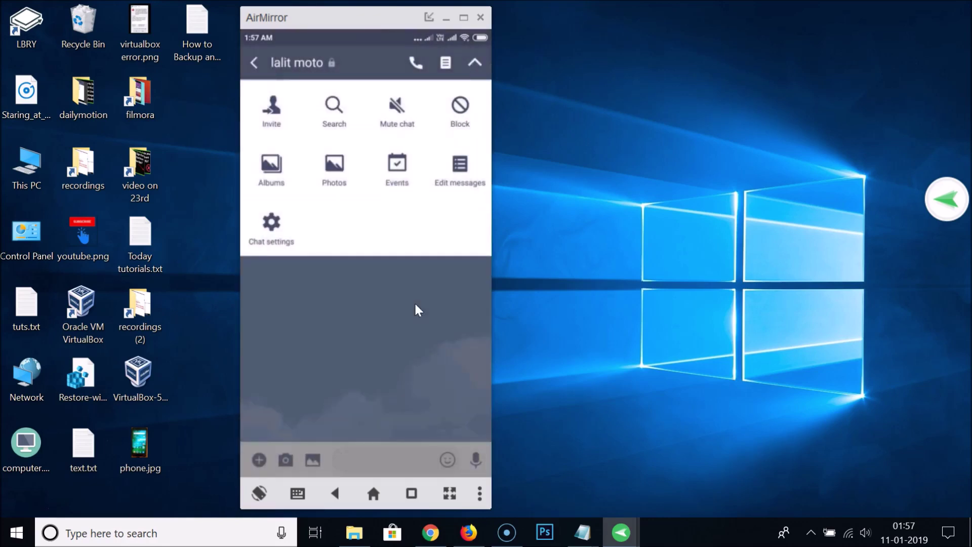
click(415, 305)
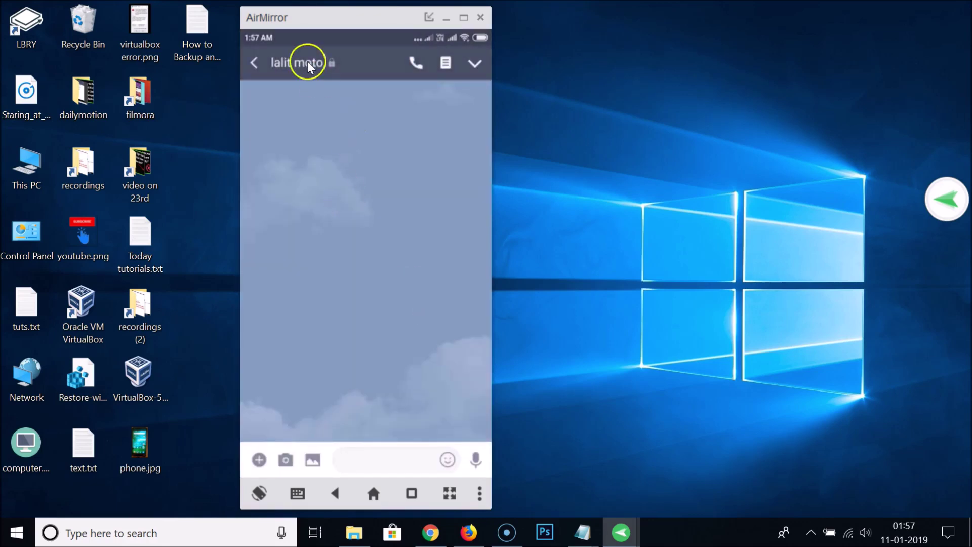
click(253, 63)
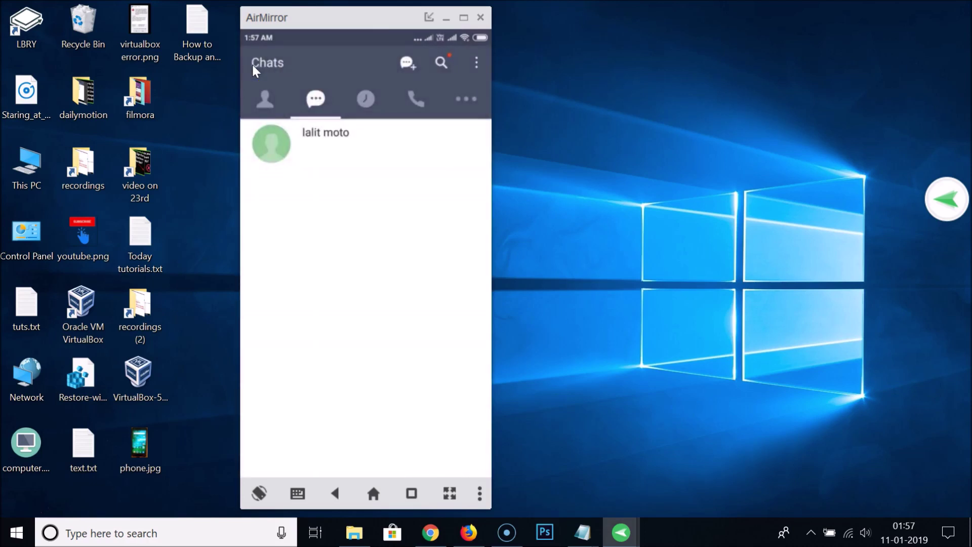
- Return to Settings > Chats > 'Back up and restore chat history' to see the last backup
click(460, 102)
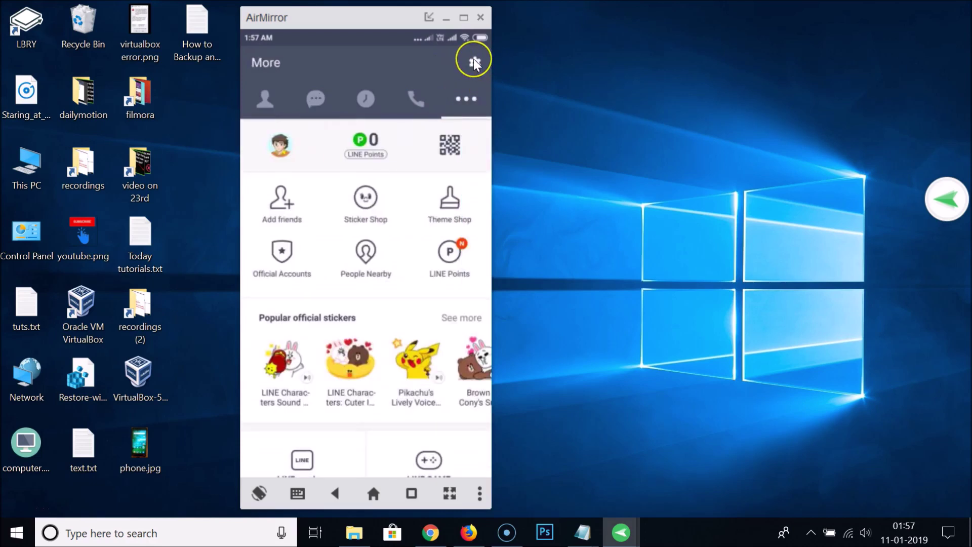
click(474, 61)
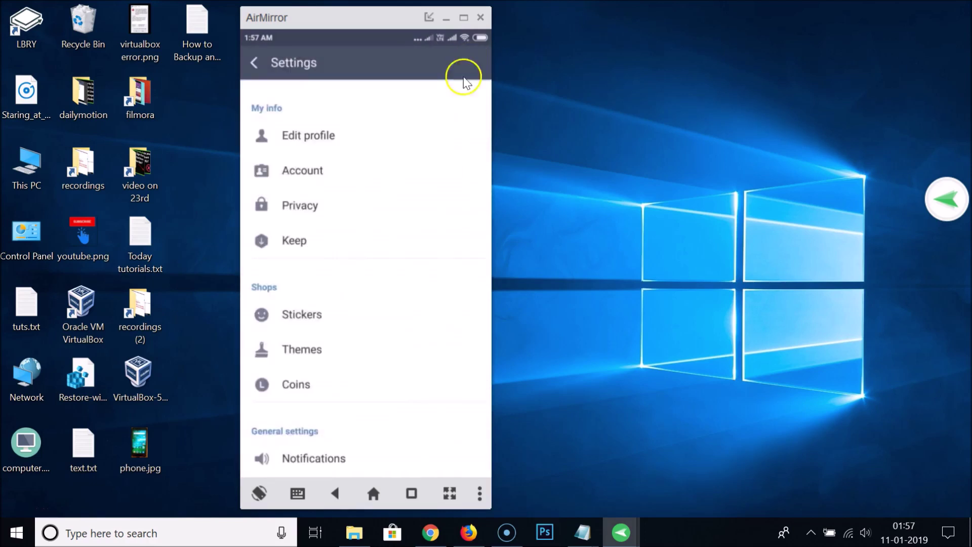
scroll(360, 208, down, 5)
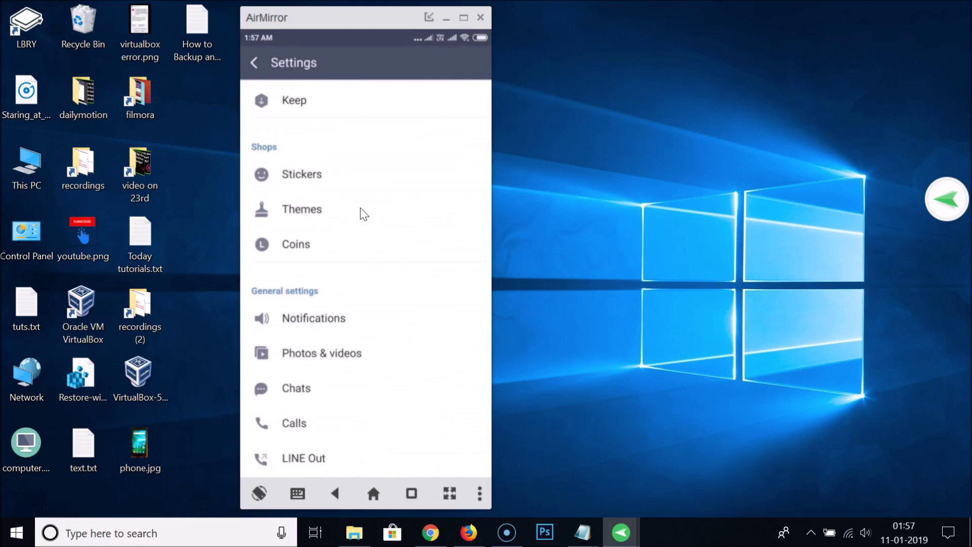
click(295, 325)
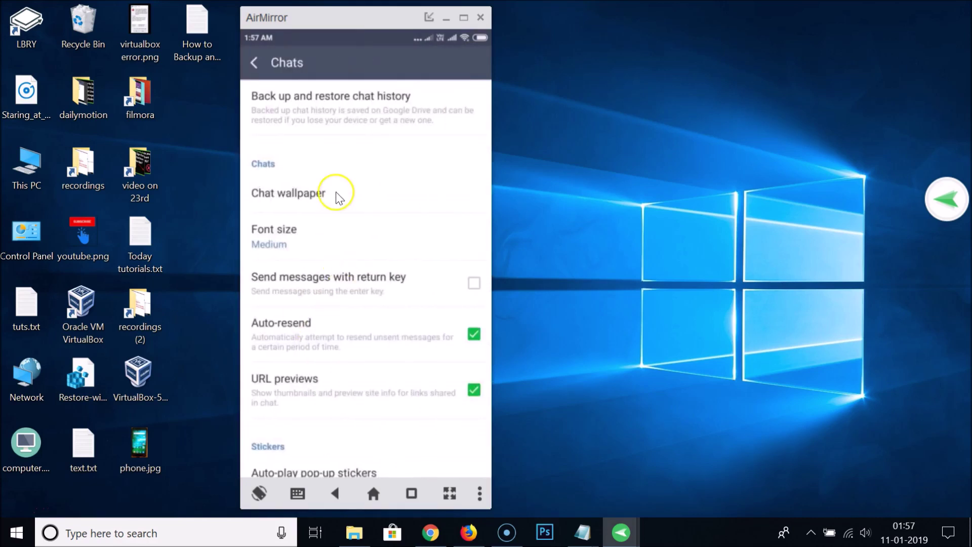
click(325, 112)
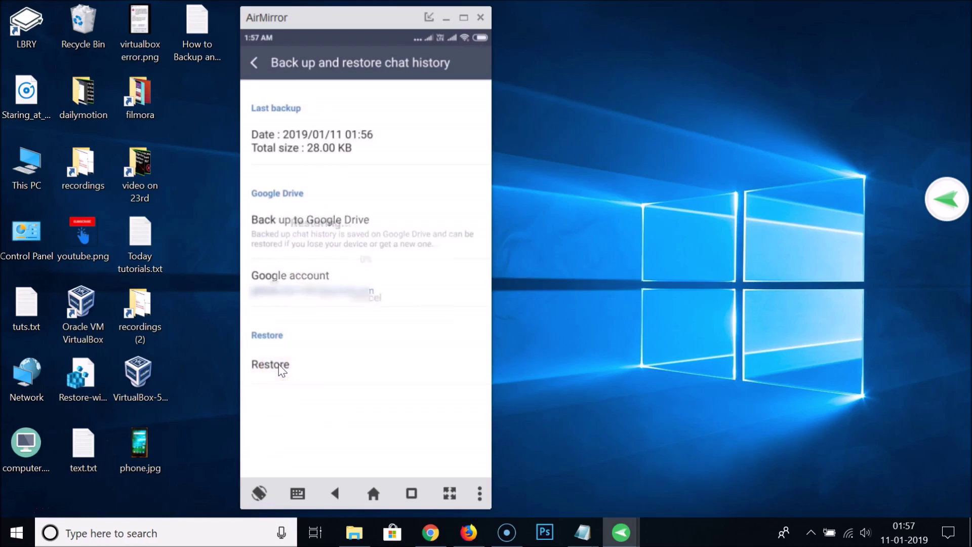
- Restore the chat history from the Google Drive backup and exit back to LINE's main screen
click(279, 366)
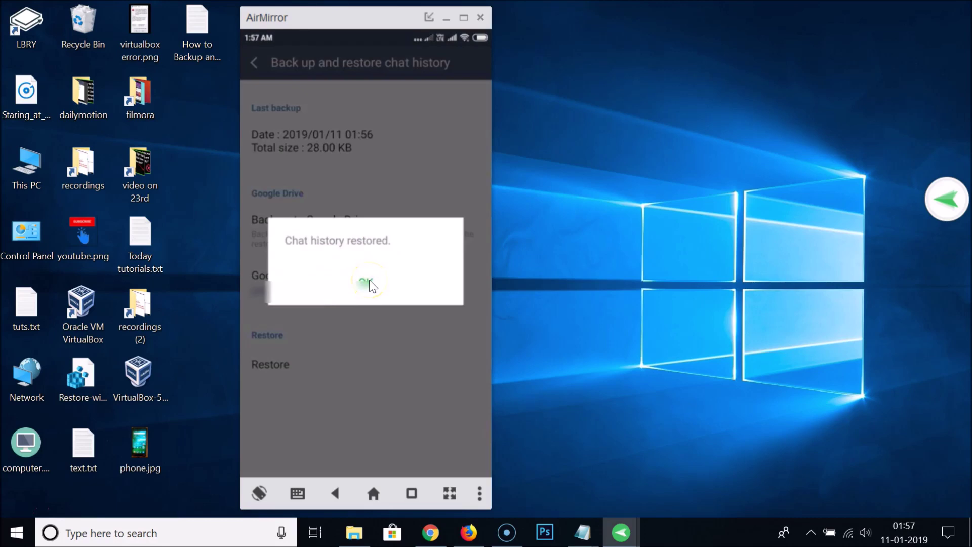
click(273, 41)
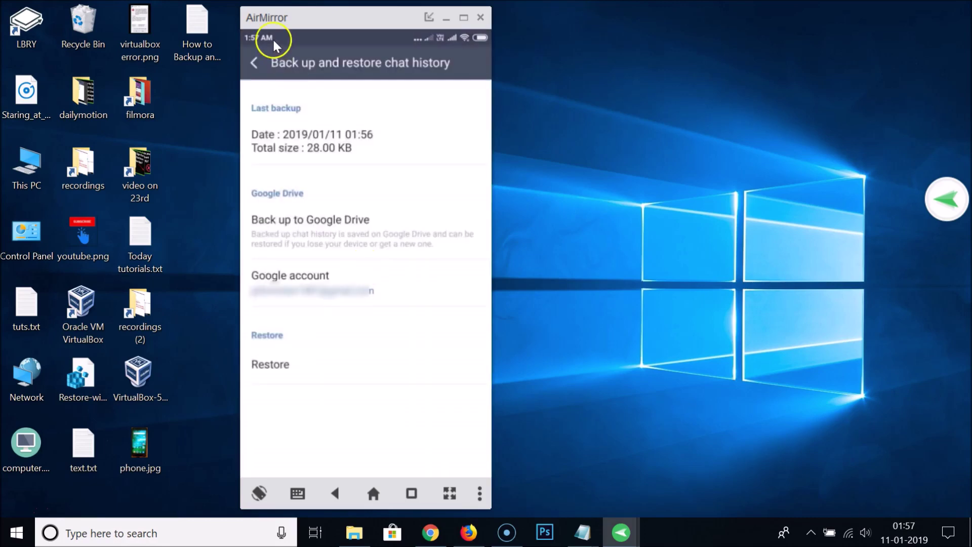
click(256, 60)
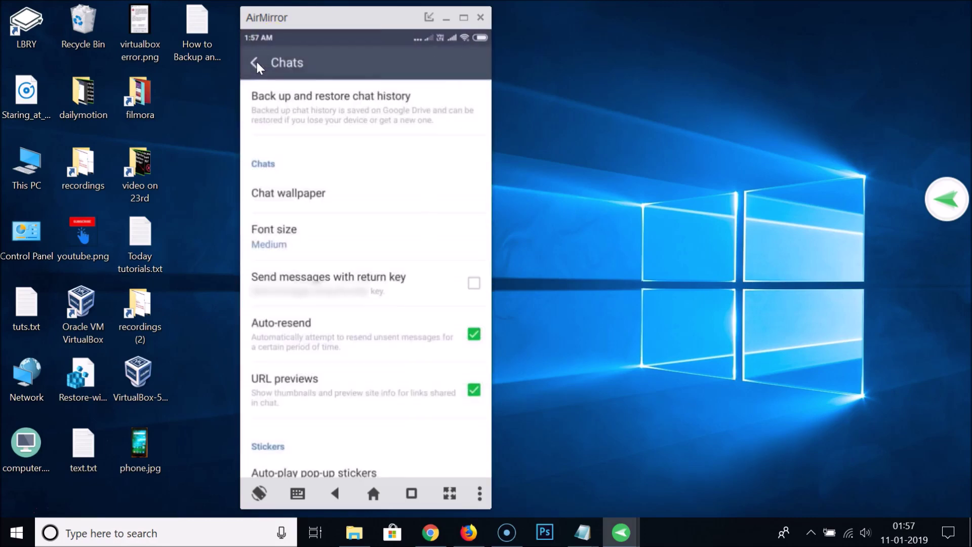
click(256, 60)
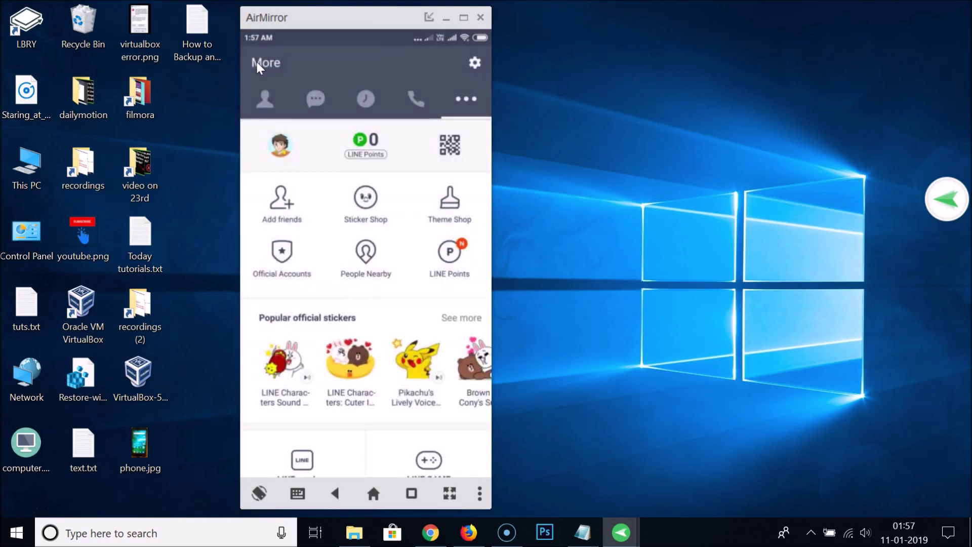
- Open the conversation from Chats to confirm messages 'hi' through 'hmm' are back
click(314, 99)
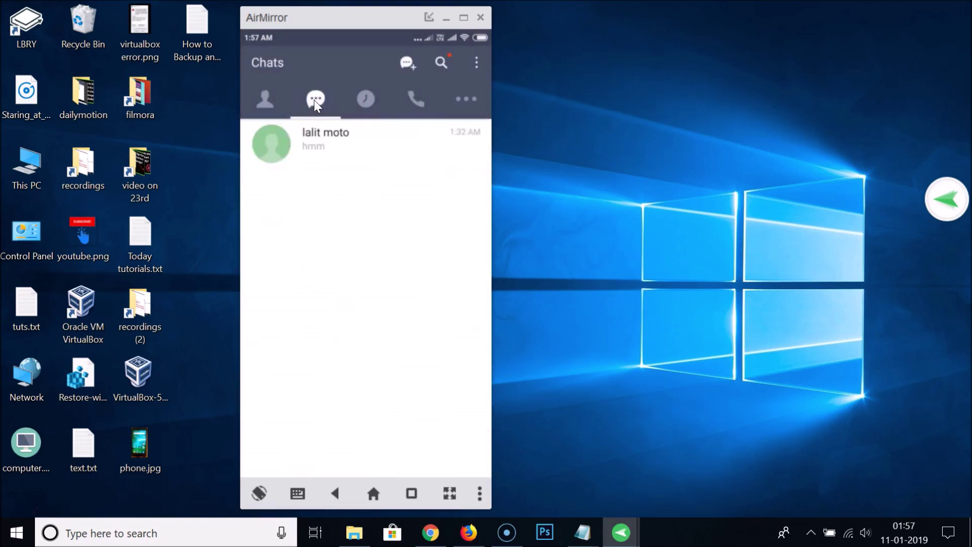
click(330, 154)
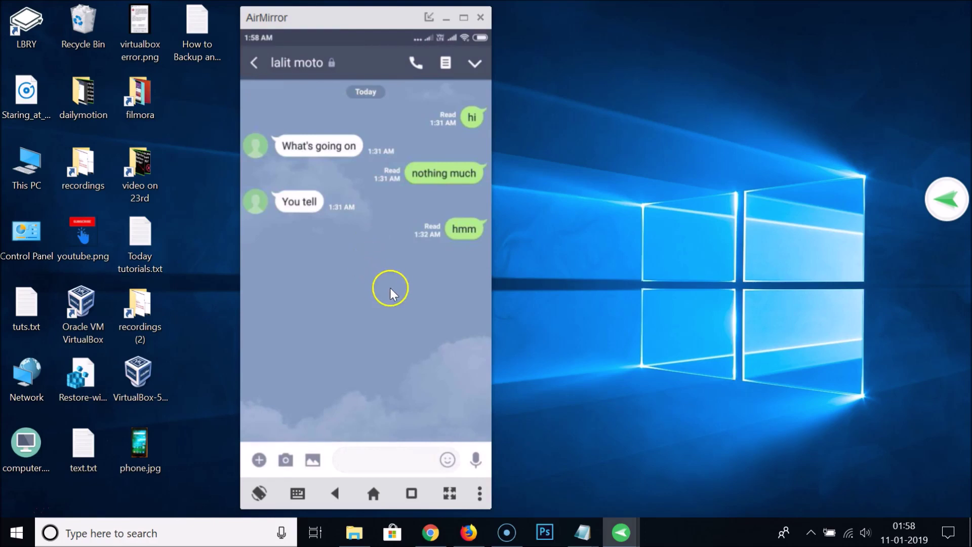
mouse_move(579, 535)
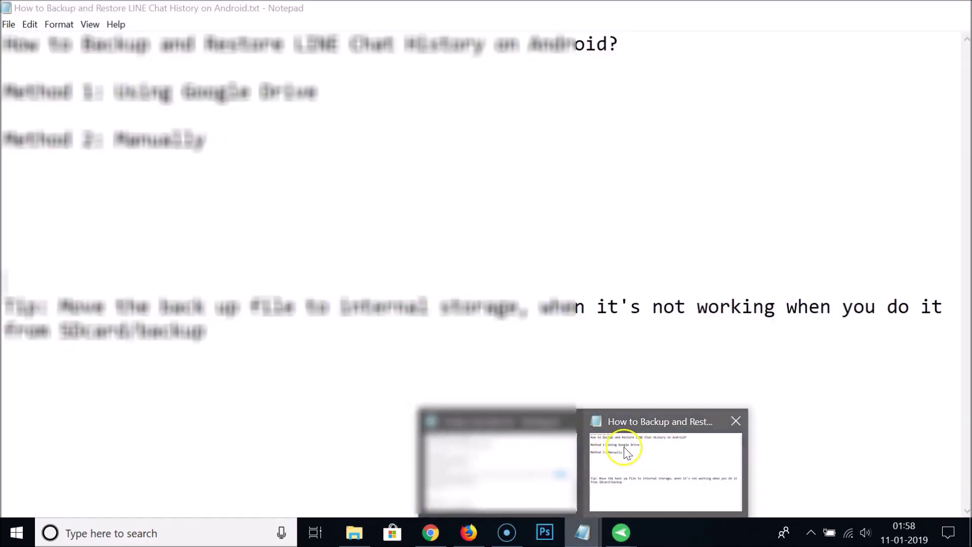
- Check the Notepad notes for Method 1 (Google Drive) and Method 2 (Manually), then return to AirMirror
click(626, 451)
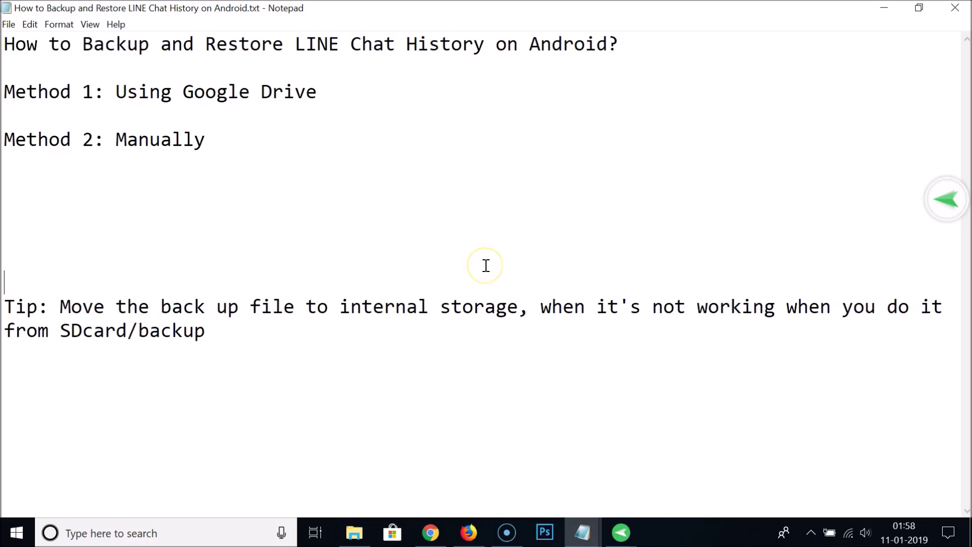
click(626, 533)
click(689, 491)
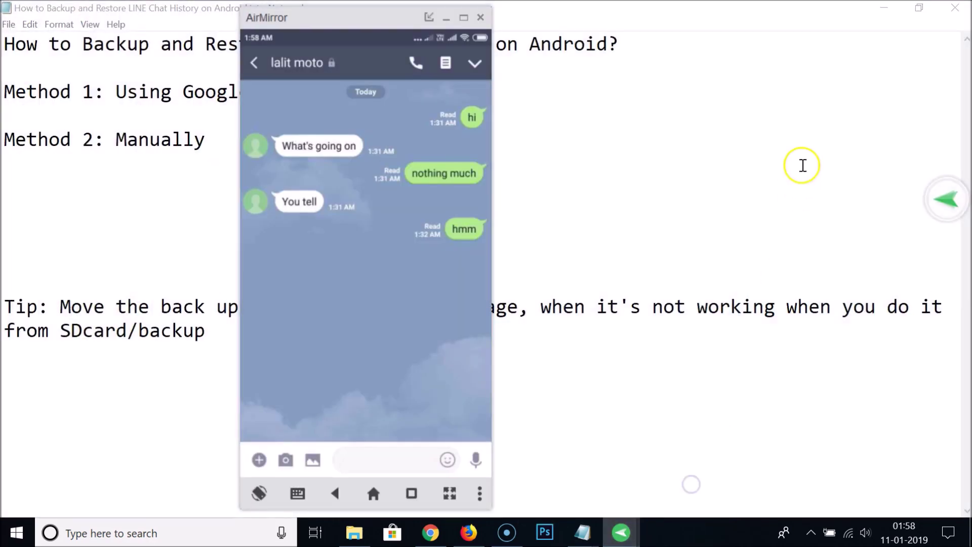
- Minimize Notepad, reopen the conversation and open its Chat settings from the header menu
click(886, 10)
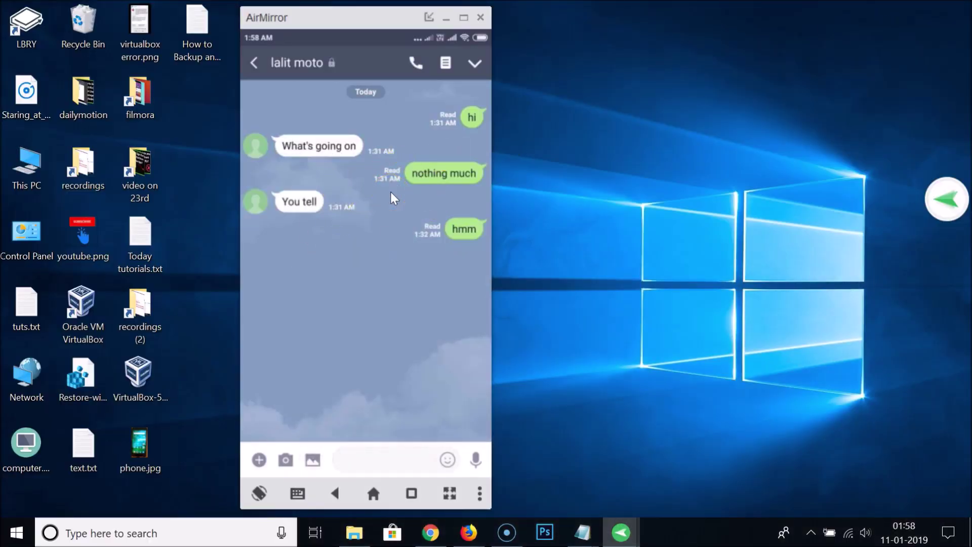
click(256, 63)
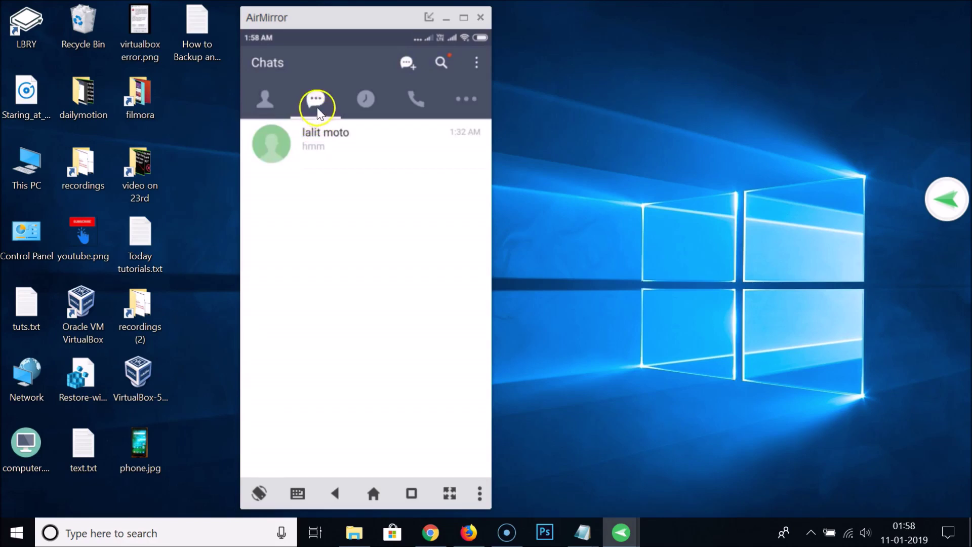
click(314, 141)
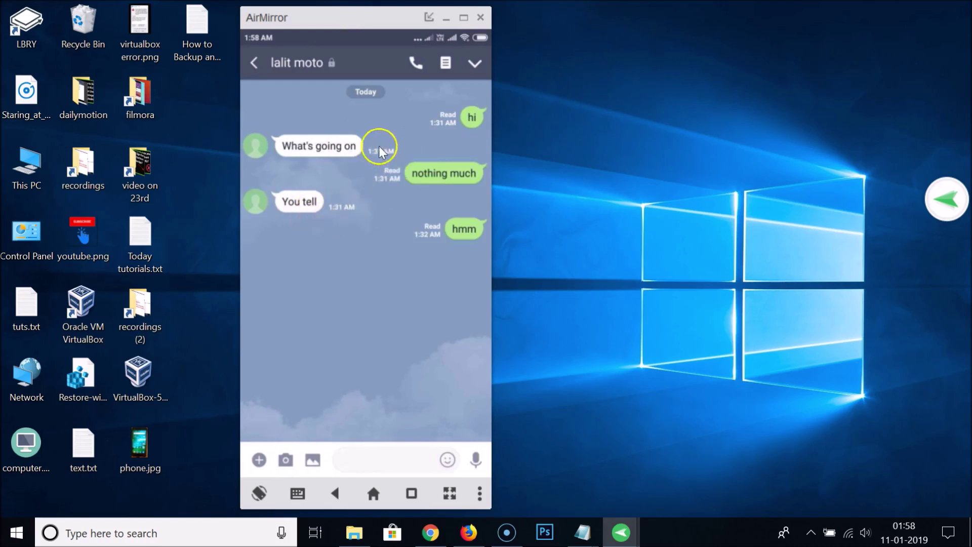
click(478, 64)
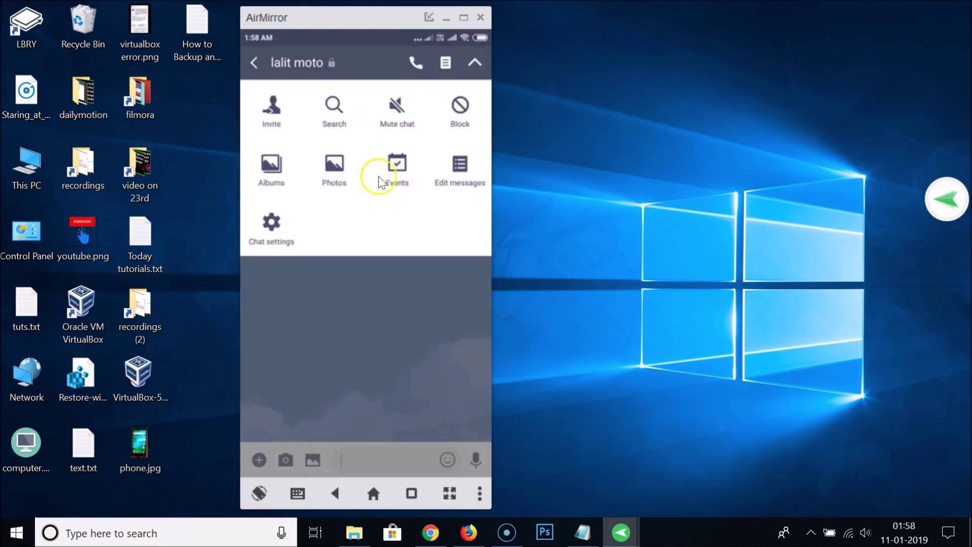
click(278, 228)
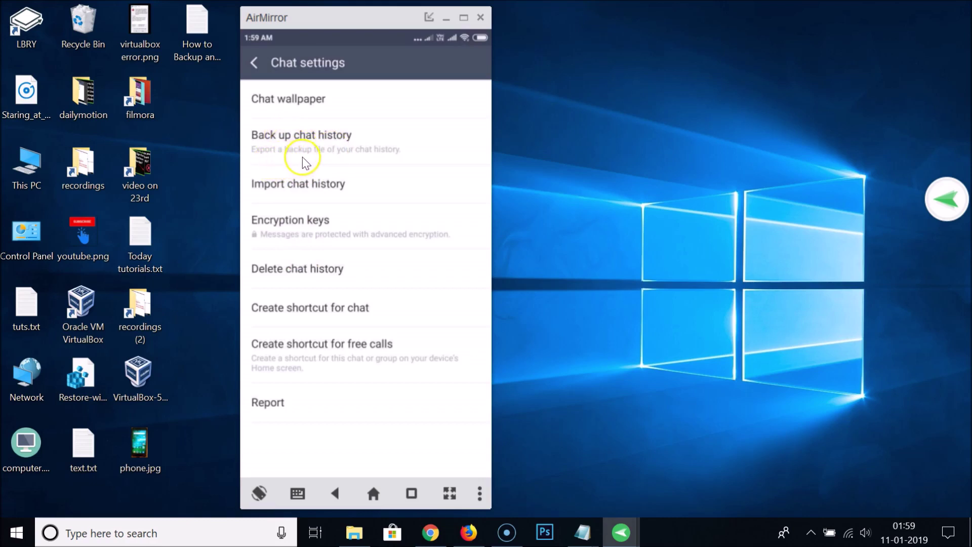
- Back up all of this chat's data to a zip in LINE_Backup and choose to send it by email
click(366, 152)
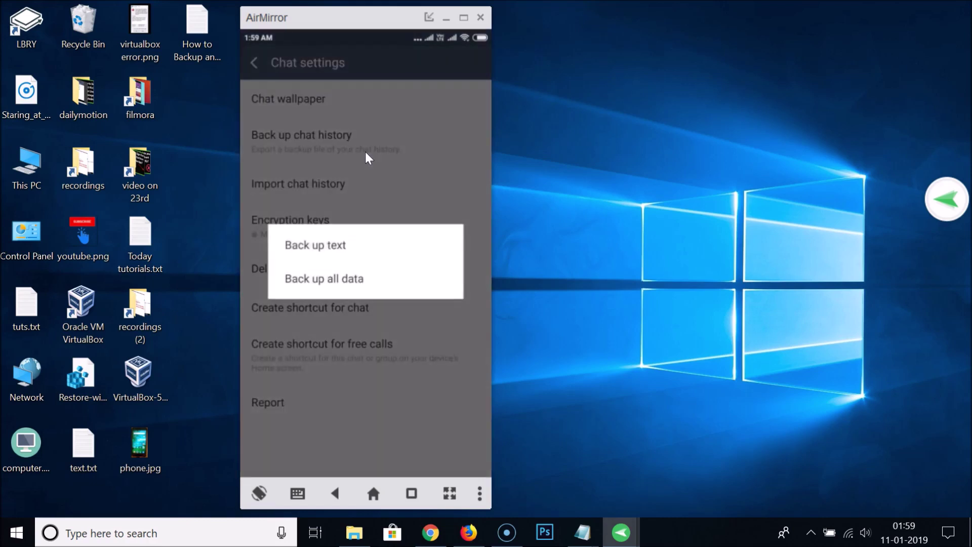
click(321, 283)
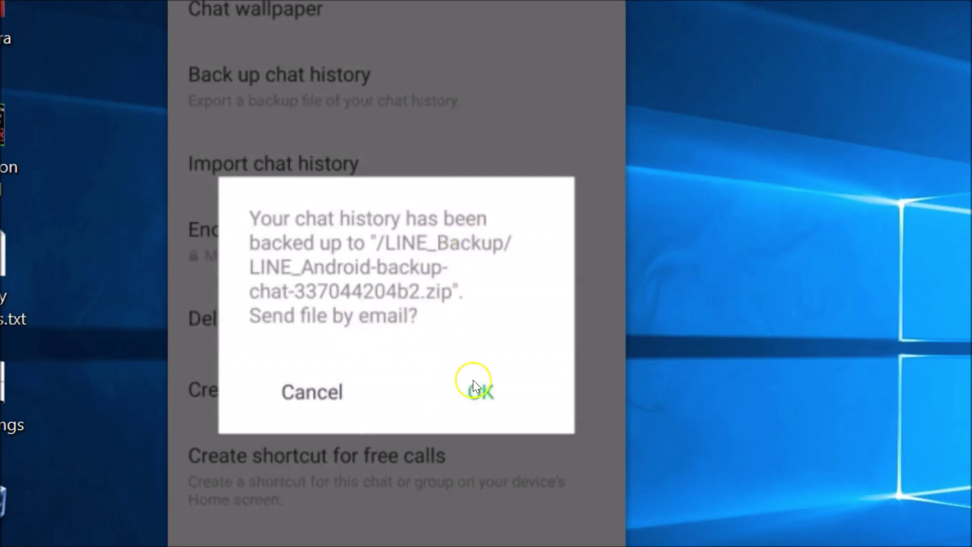
click(486, 392)
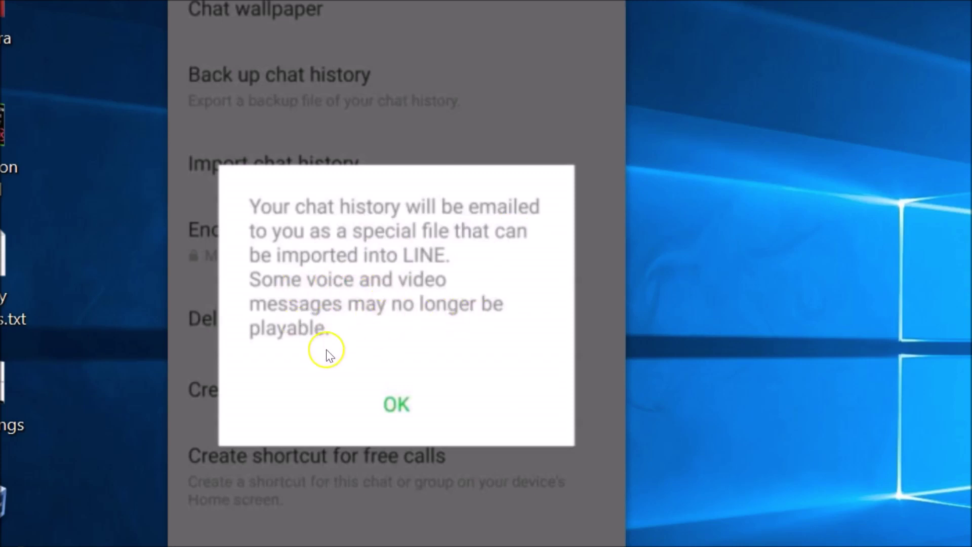
click(399, 404)
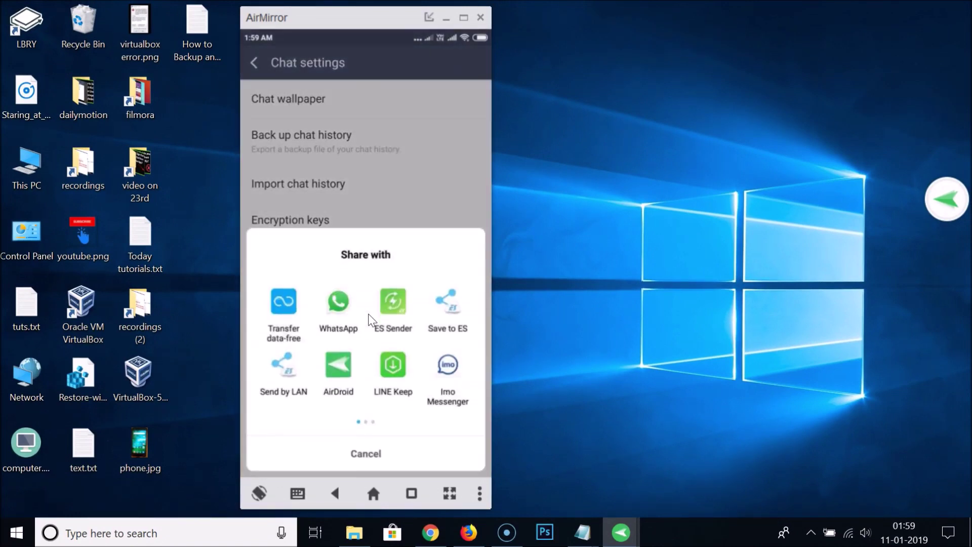
- Share the LINE chat backup zip to Gmail from the share sheet
click(373, 347)
drag(373, 347, 370, 342)
click(448, 308)
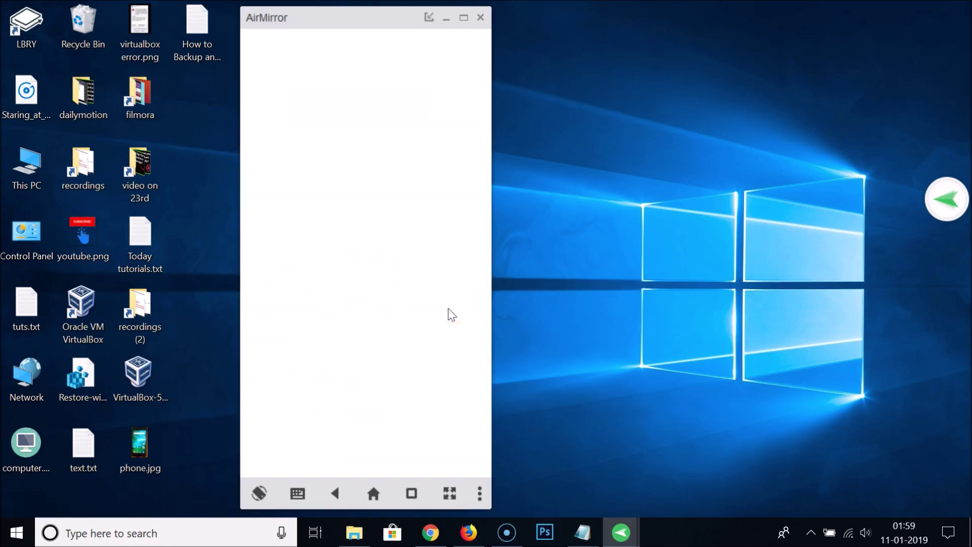
- Enter the user's own e-mail address as the recipient and send the message with the zip attached
click(413, 179)
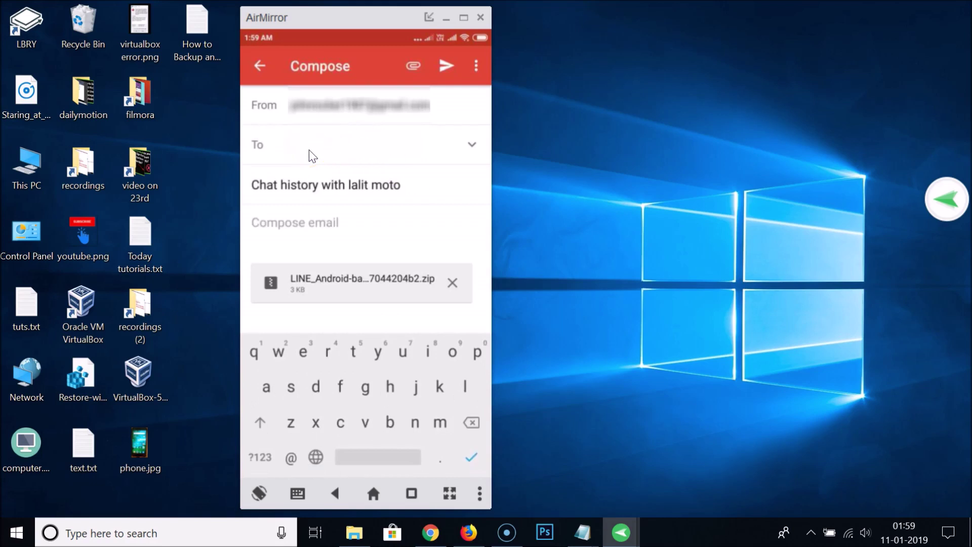
key(ctrl+v)
text(om)
click(359, 18)
click(449, 66)
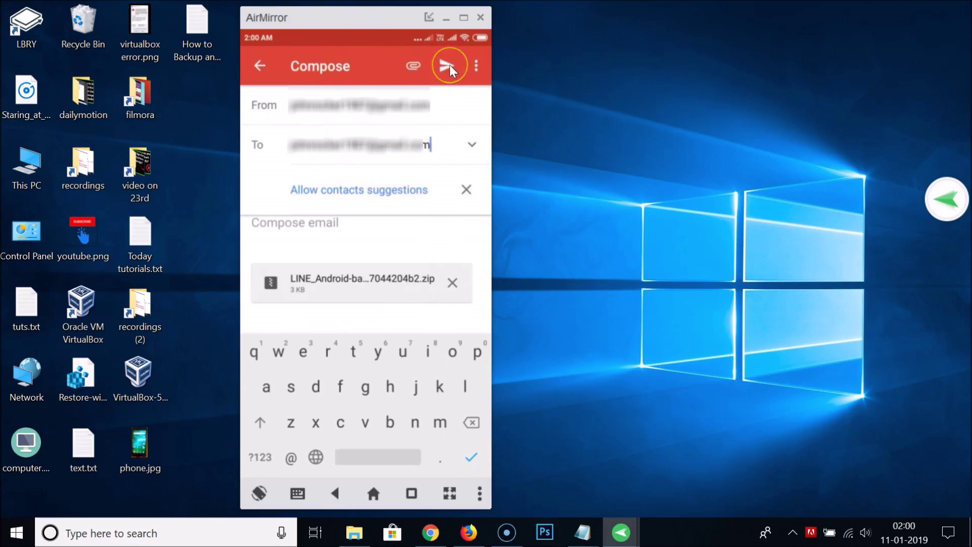